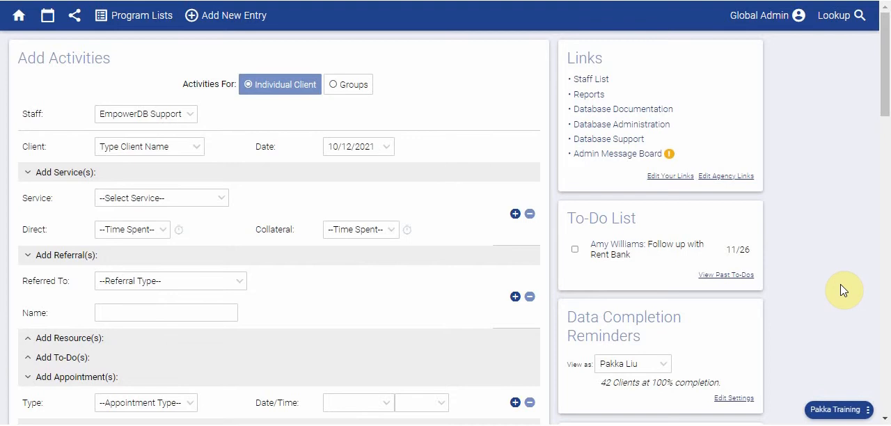
Open the record of the first similarly named recent client and start the Merge Client operation for it
left_click(866, 26)
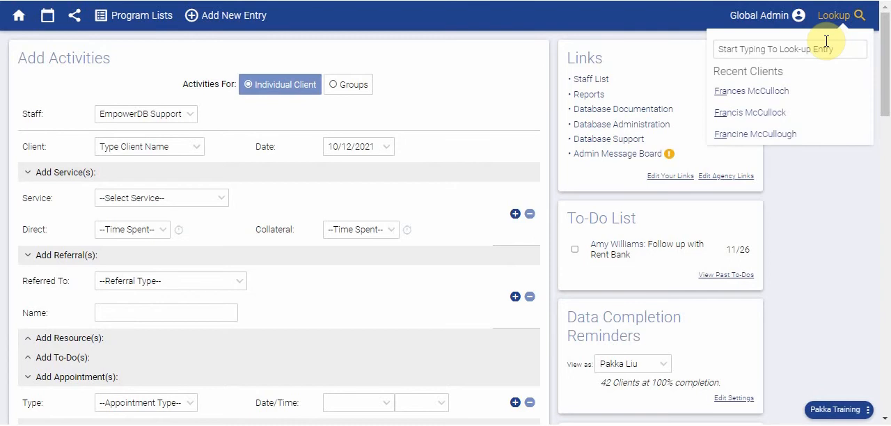
left_click(778, 99)
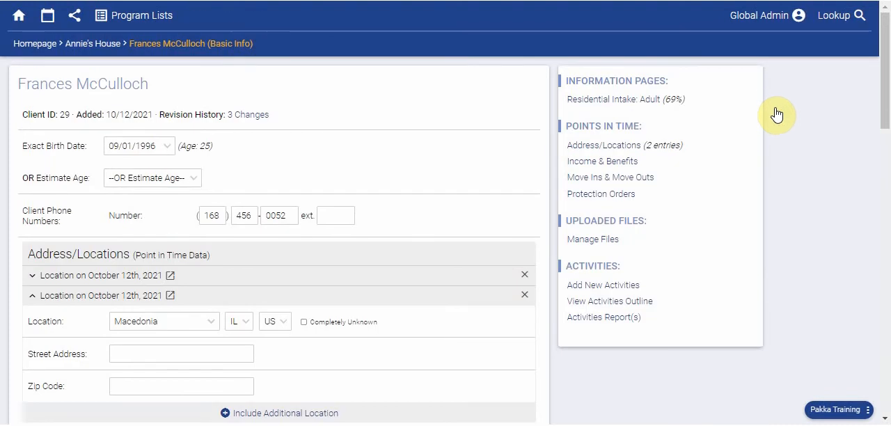
left_click(868, 410)
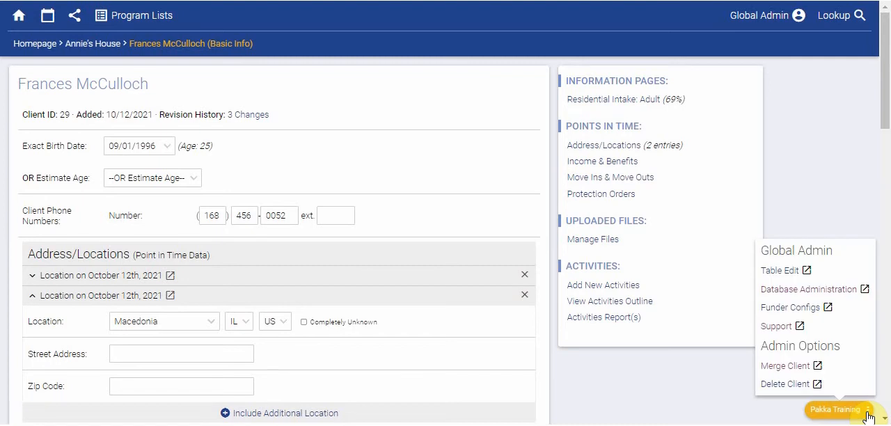
left_click(784, 367)
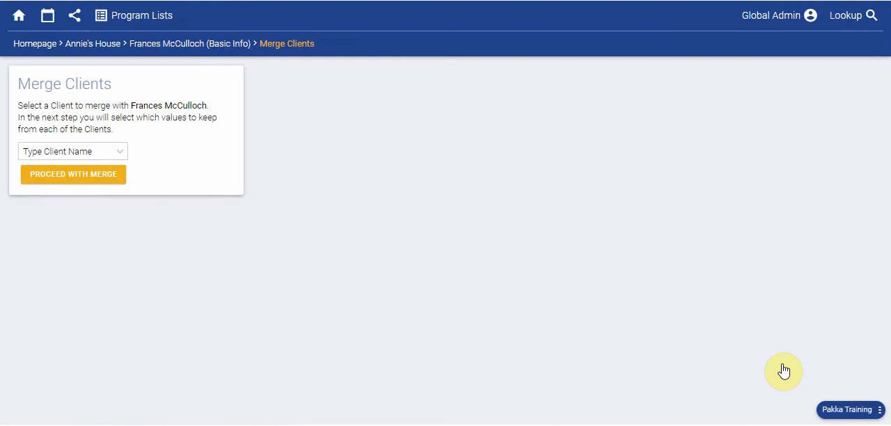
Choose the second similarly named recent client as the merge partner and proceed with the merge
left_click(72, 151)
type("Fran")
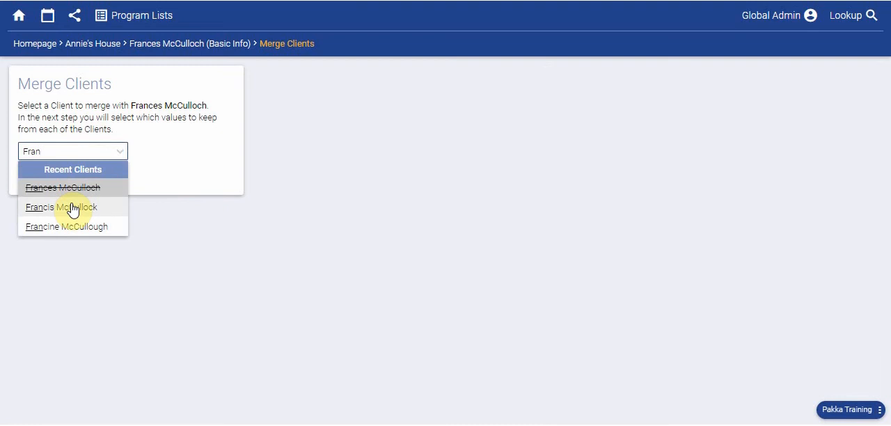
left_click(73, 208)
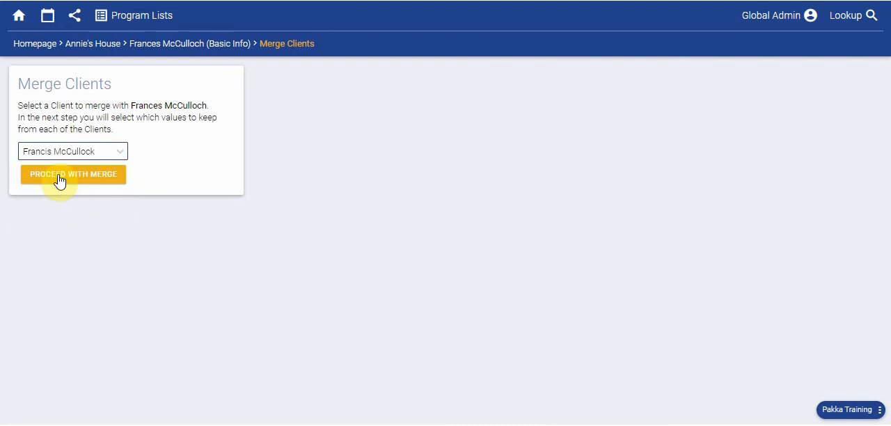
left_click(60, 180)
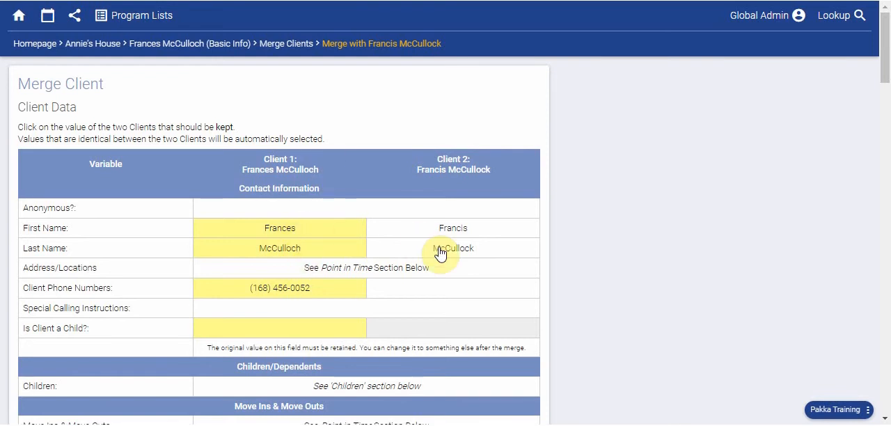
Review the compared client data and point-in-time entries, keep the preselected values and merge the two clients
scroll(439, 252, "down", 1)
scroll(439, 252, "down", 5)
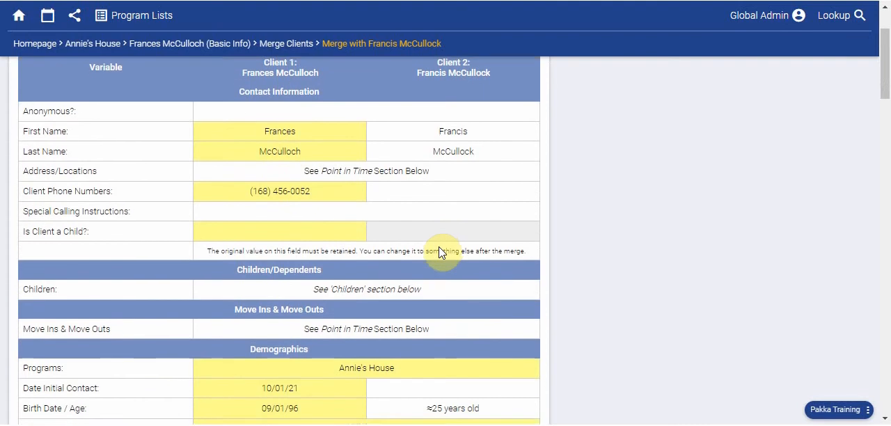
scroll(439, 252, "down", 3)
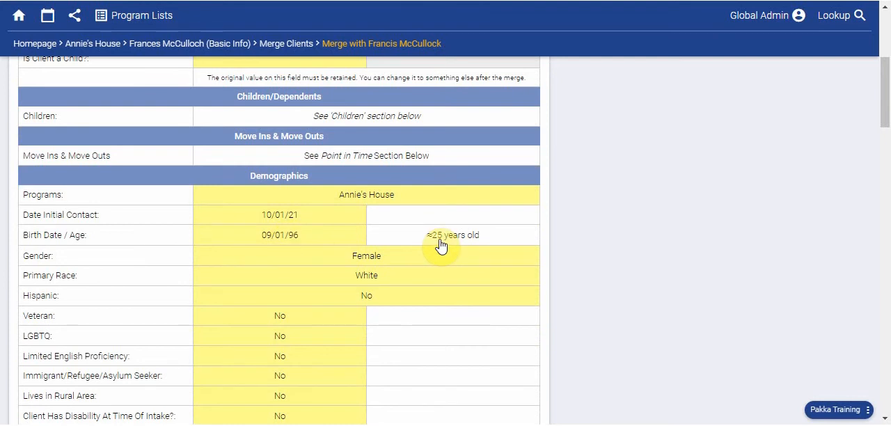
scroll(441, 243, "down", 1)
scroll(414, 278, "down", 1)
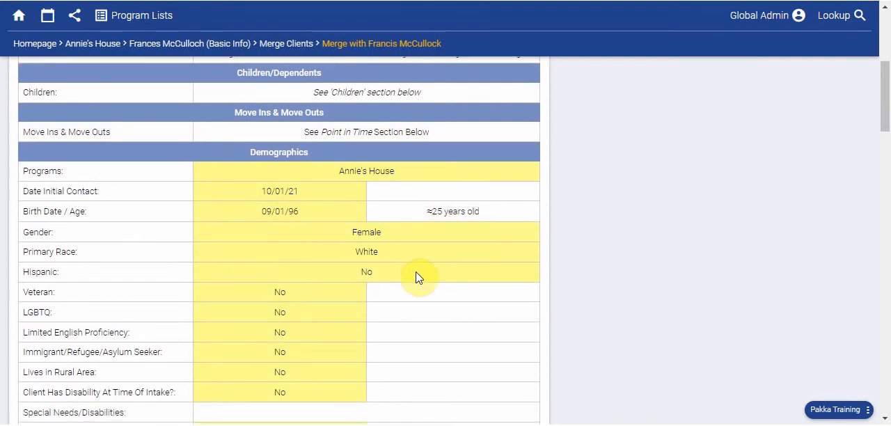
scroll(370, 205, "down", 2)
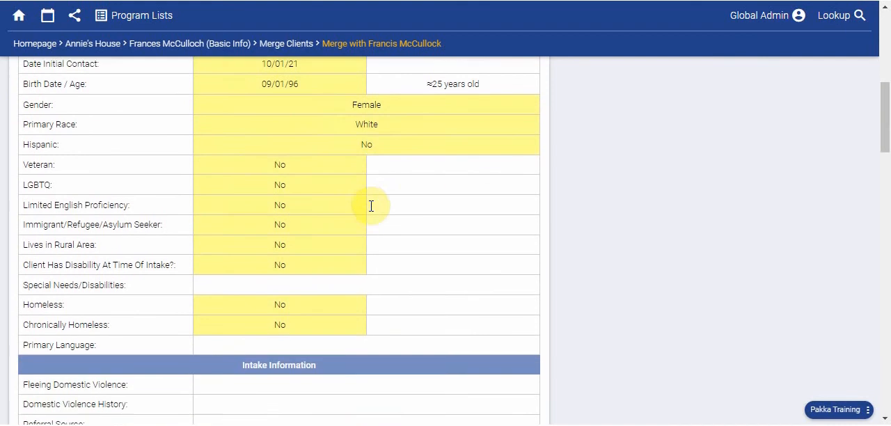
scroll(371, 213, "down", 10)
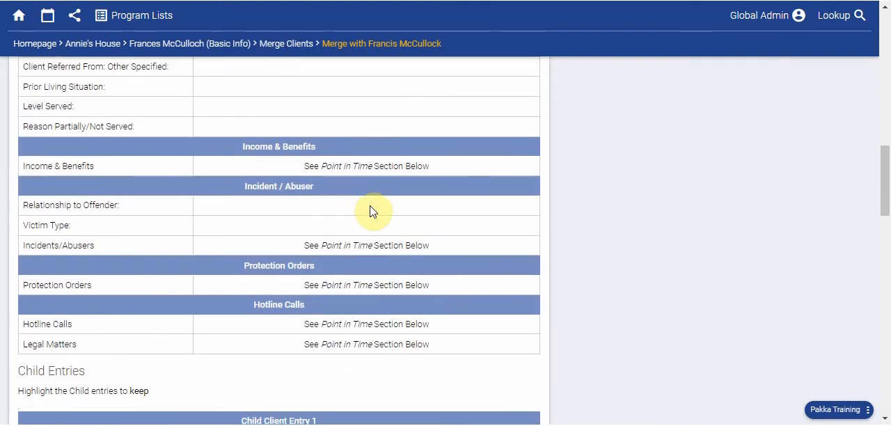
scroll(371, 212, "down", 10)
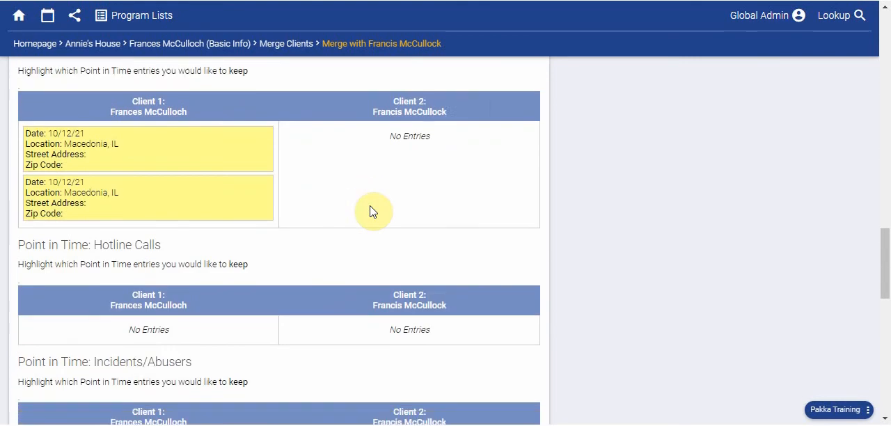
scroll(371, 211, "down", 7)
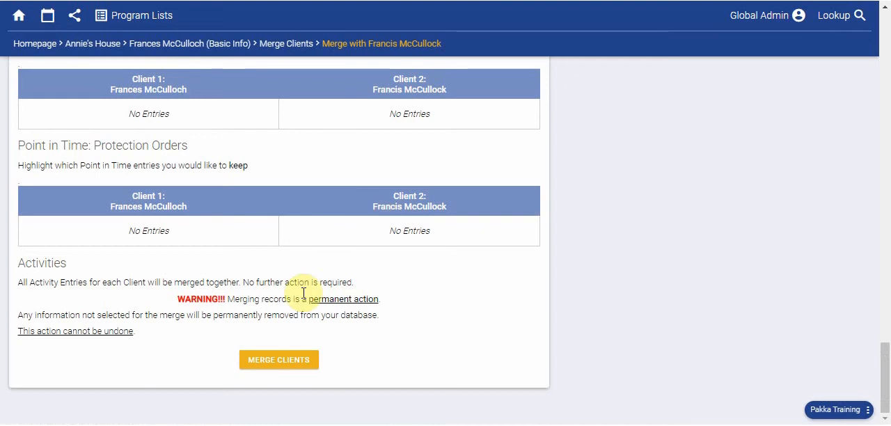
left_click(283, 360)
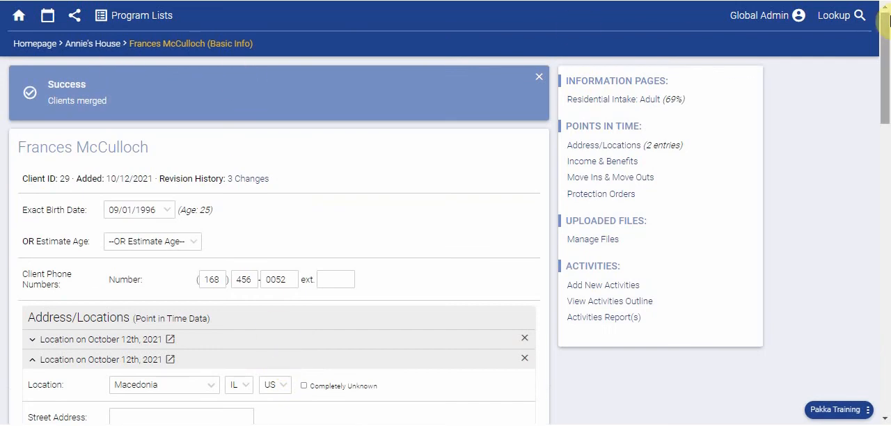
Look up and open the remaining similarly named client's record, and check its basic information for entered data
left_click(845, 18)
type("fra")
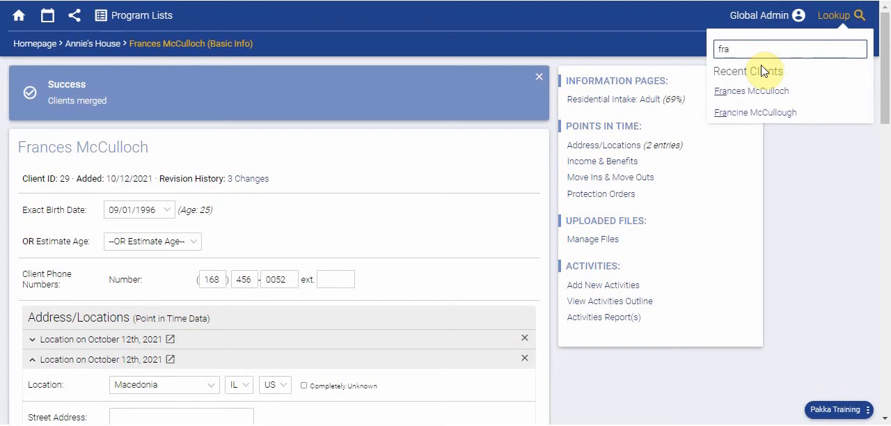
left_click(751, 114)
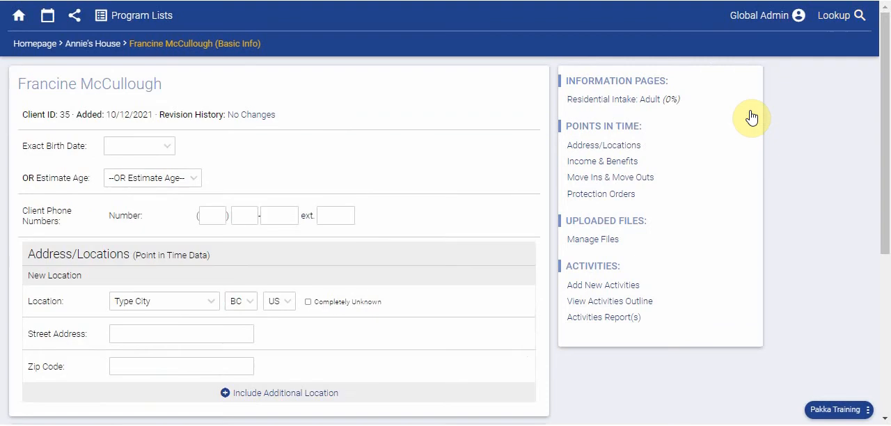
scroll(200, 153, "down", 4)
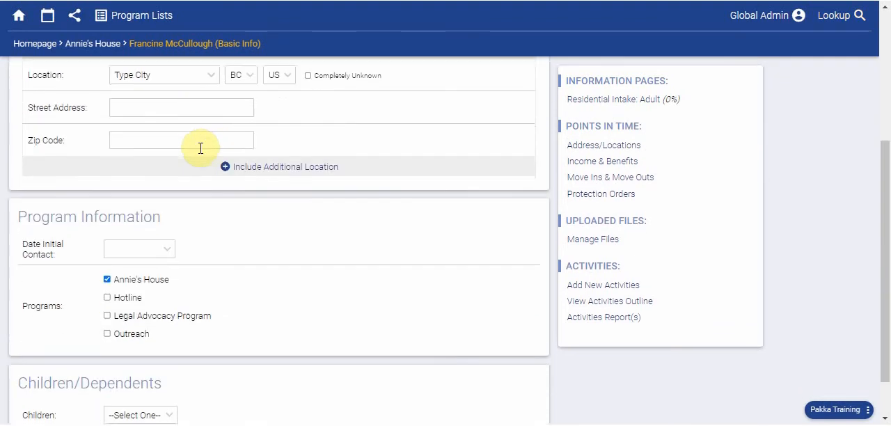
scroll(200, 153, "up", 4)
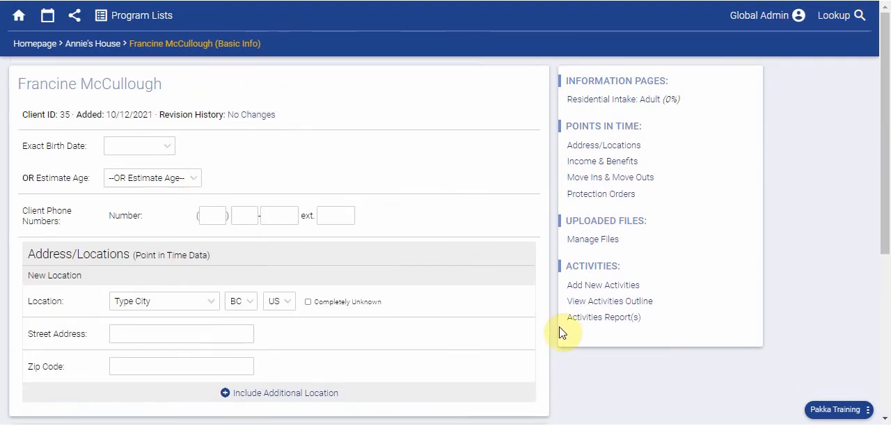
scroll(300, 334, "down", 4)
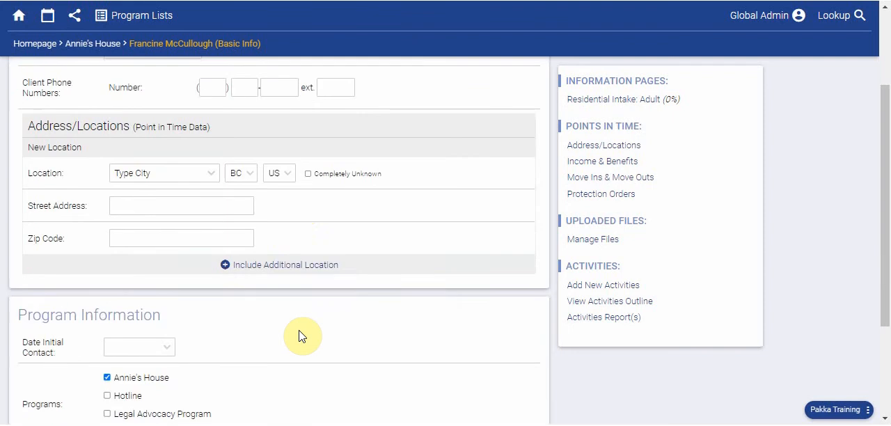
scroll(300, 335, "up", 4)
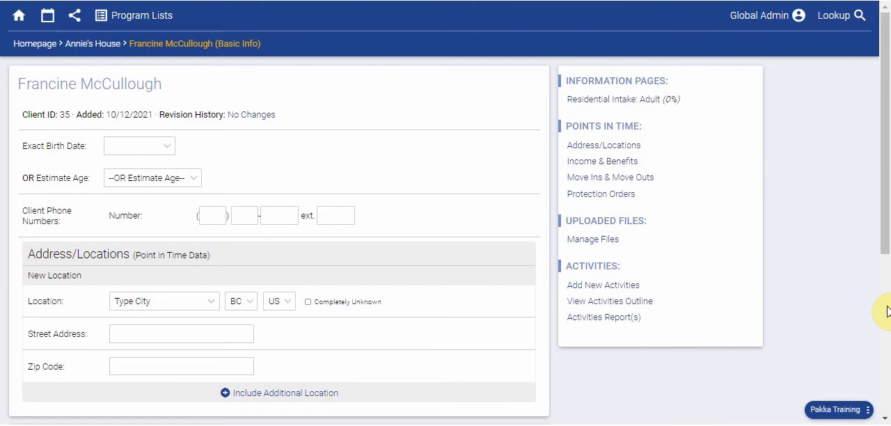
Permanently delete the open client through the admin options, entering the database password to authorise it
left_click(869, 411)
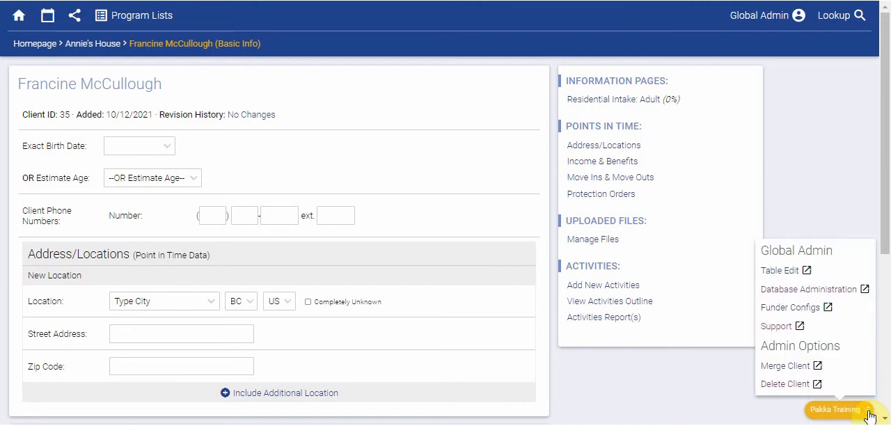
left_click(786, 387)
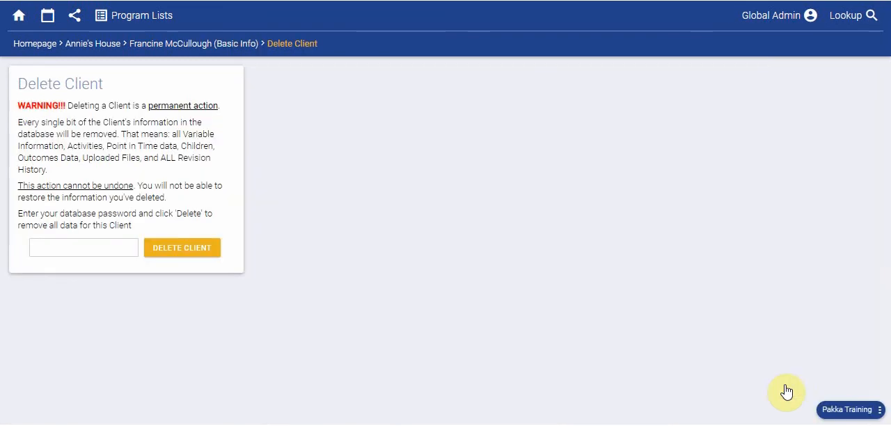
left_click(38, 248)
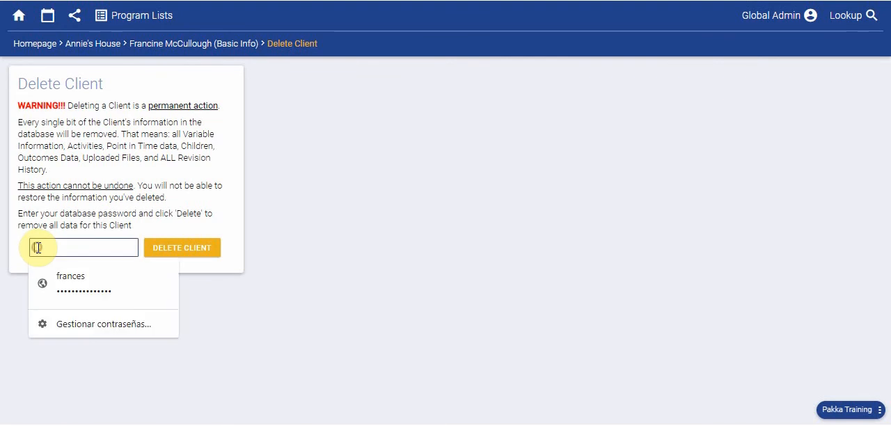
type("•")
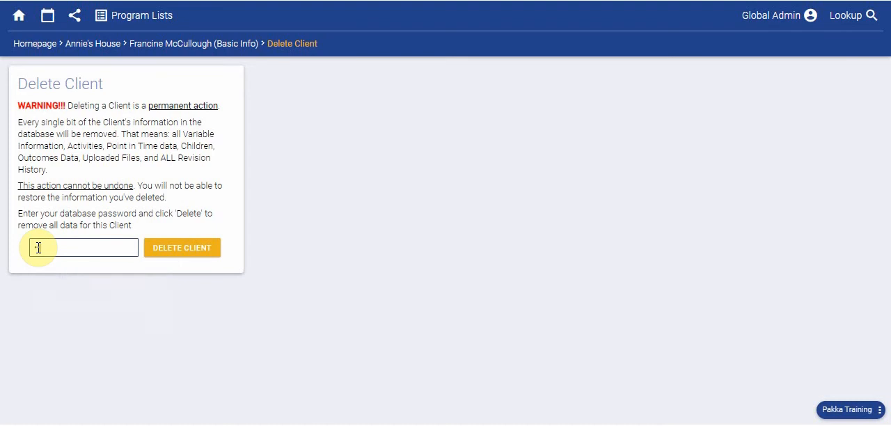
type("••")
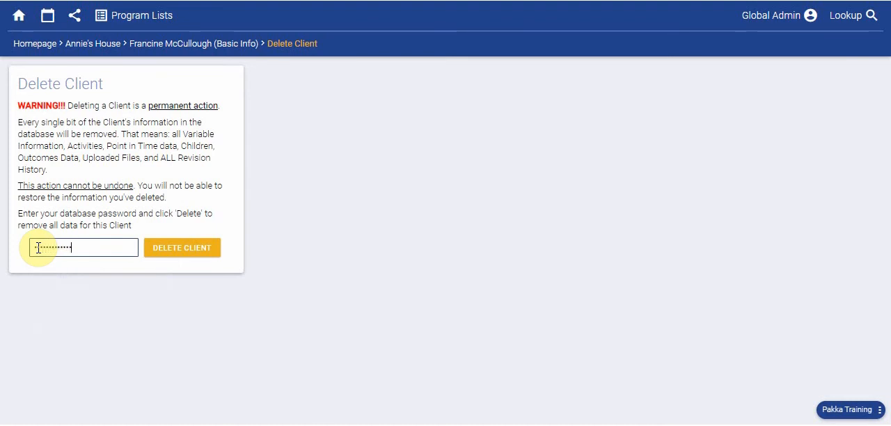
left_click(184, 250)
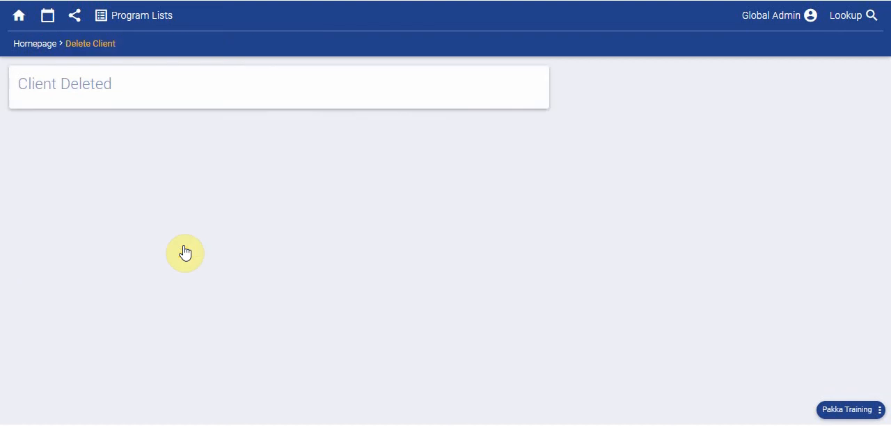
Look up the merged client from the homepage and examine the record's address, program and child entries
left_click(46, 44)
left_click(860, 19)
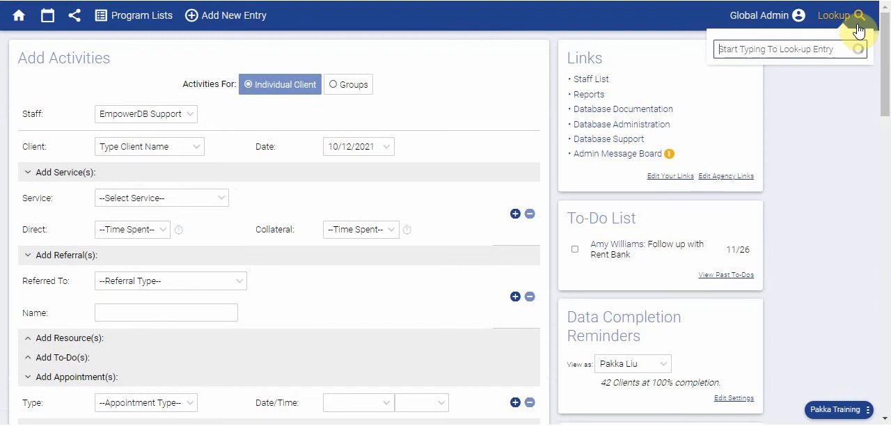
type("Fra")
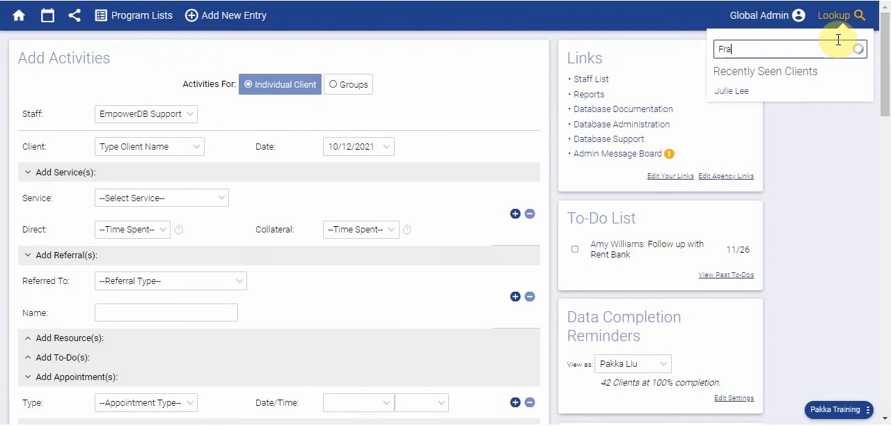
left_click(756, 90)
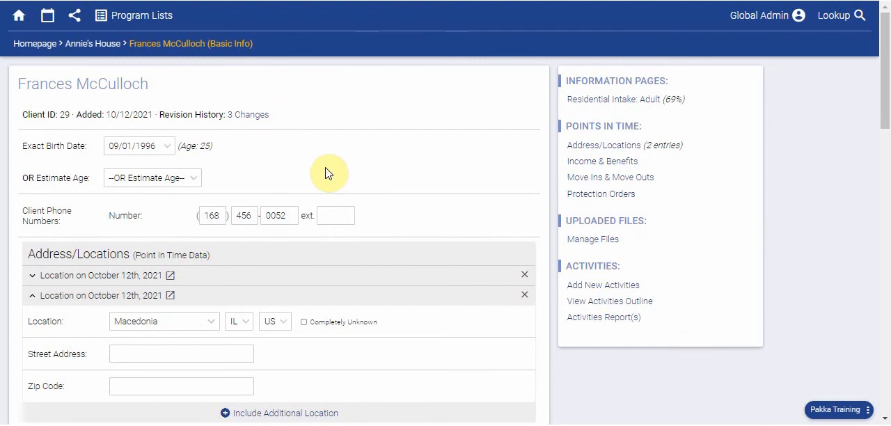
scroll(328, 172, "down", 2)
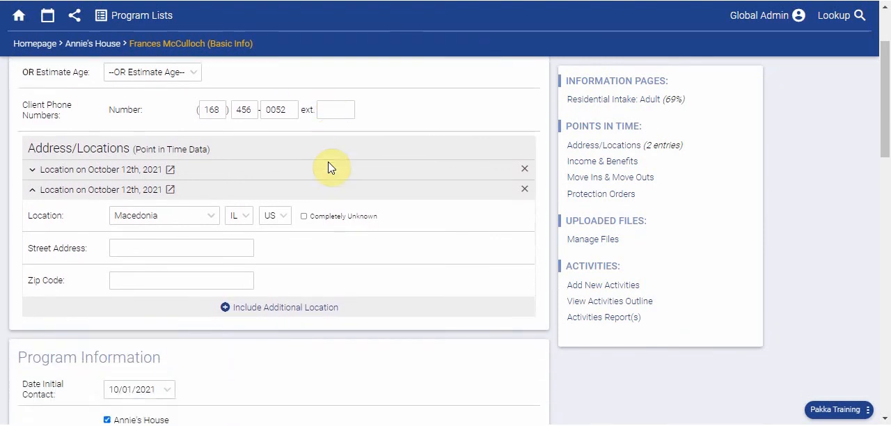
scroll(330, 167, "down", 5)
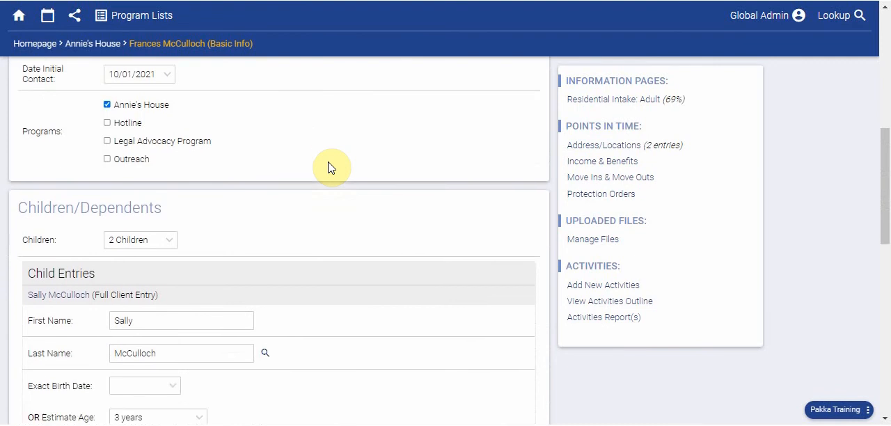
scroll(330, 168, "down", 2)
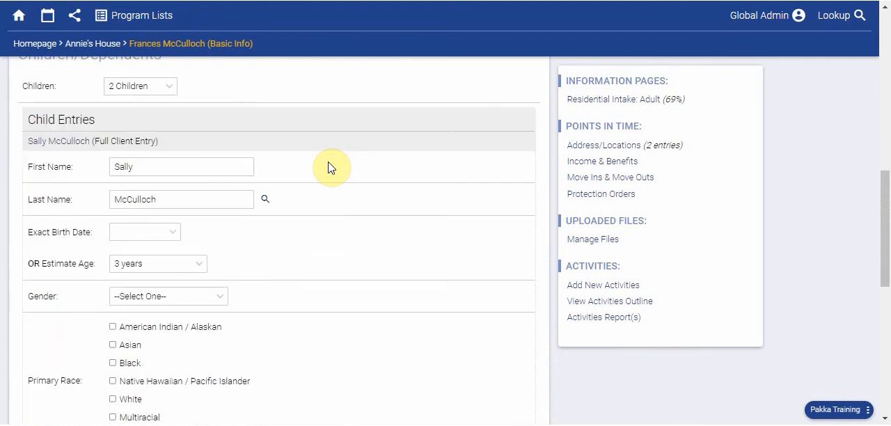
scroll(330, 168, "down", 2)
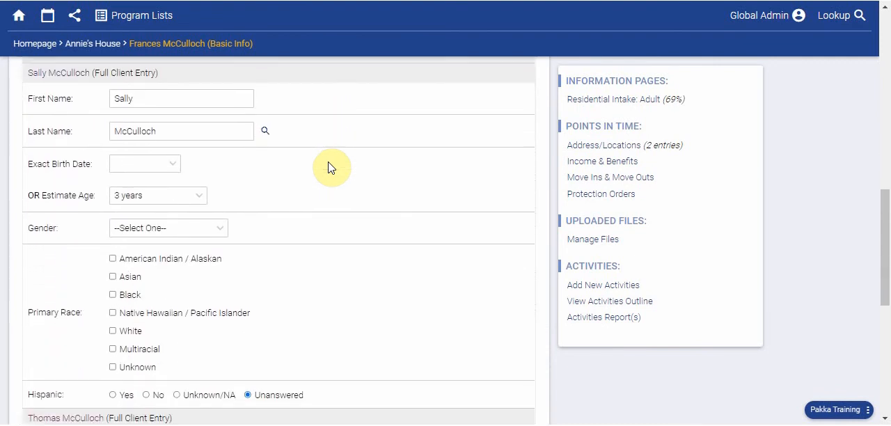
scroll(330, 168, "down", 1)
scroll(330, 168, "up", 3)
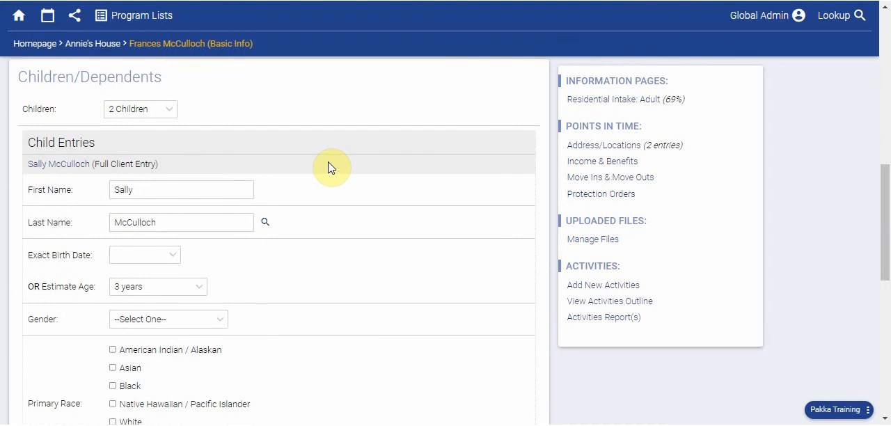
Open the second child's full client entry from the parent's child entries and unlink that child from the parent
scroll(330, 168, "down", 5)
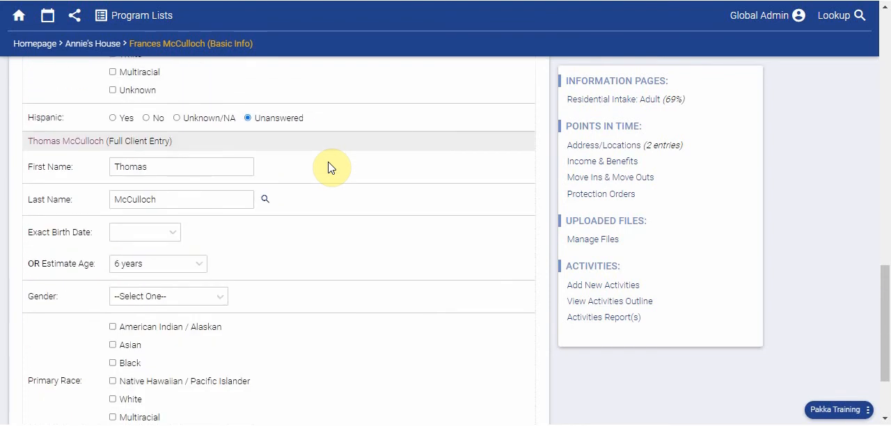
left_click(72, 142)
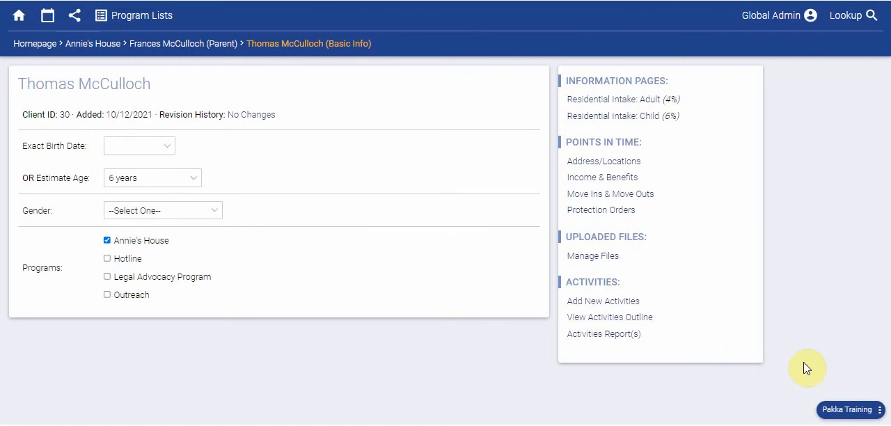
left_click(879, 413)
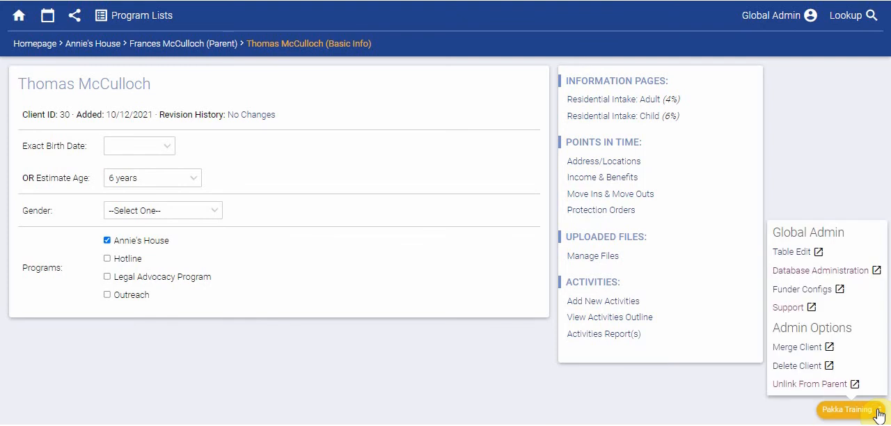
left_click(801, 385)
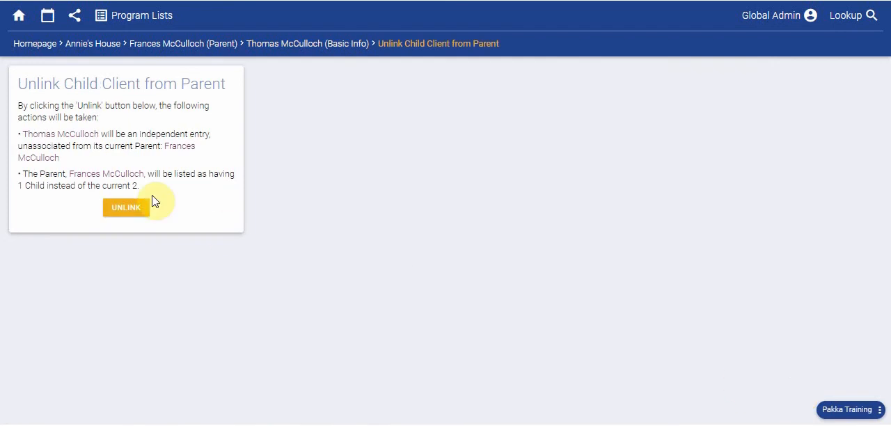
left_click(119, 218)
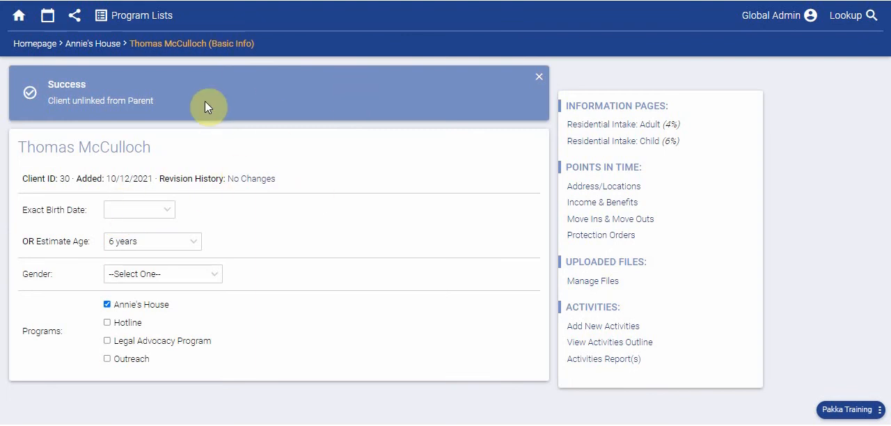
Look up the parent client again and check which child entries the record lists
left_click(845, 17)
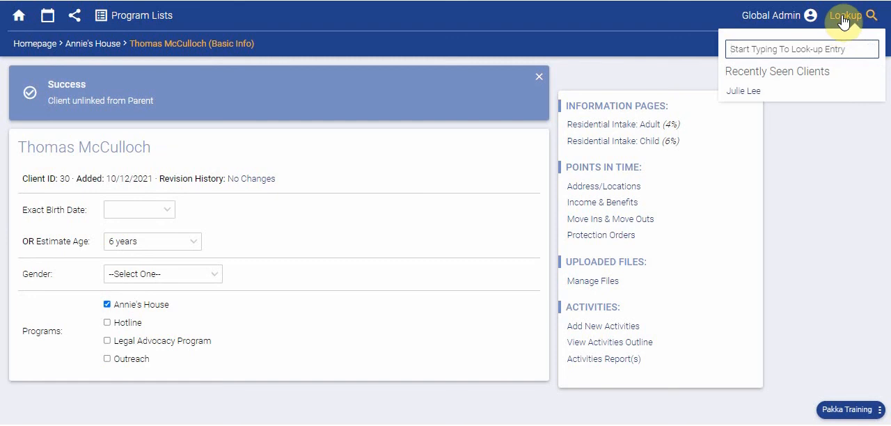
type("fr")
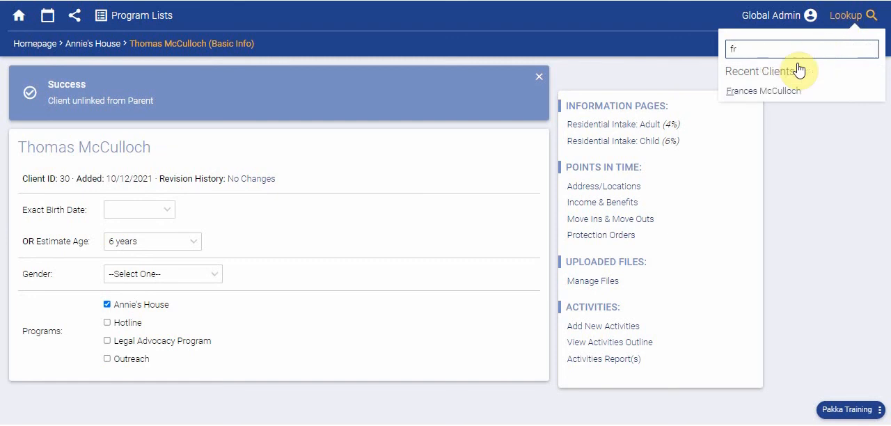
left_click(773, 90)
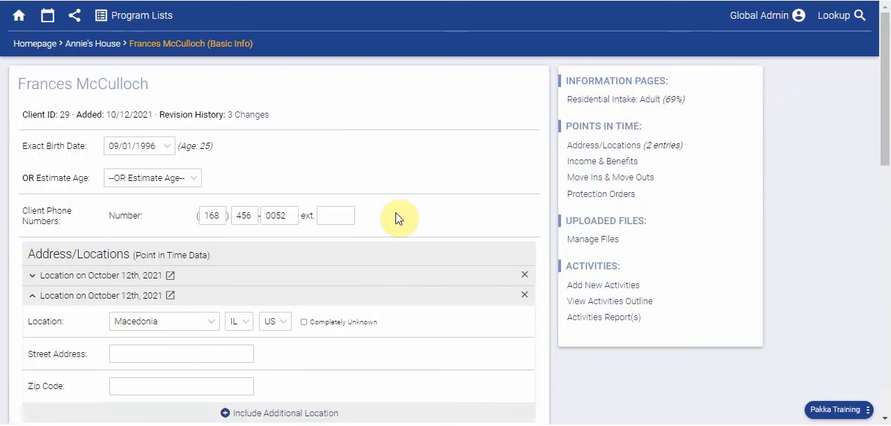
scroll(397, 218, "down", 10)
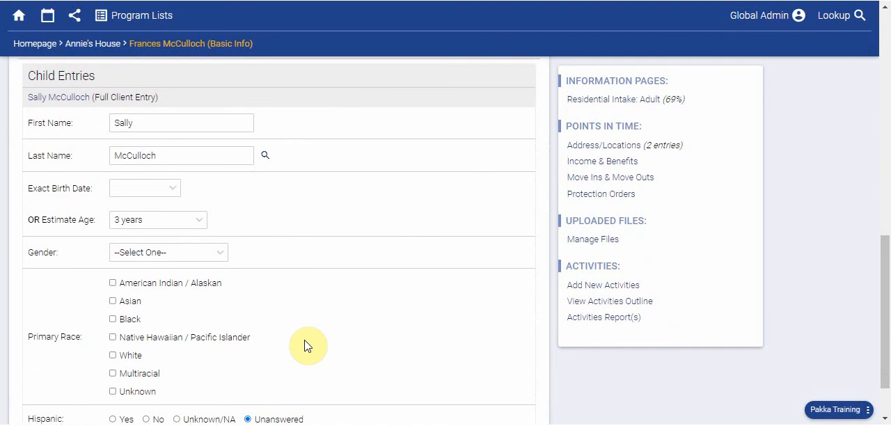
scroll(308, 346, "down", 2)
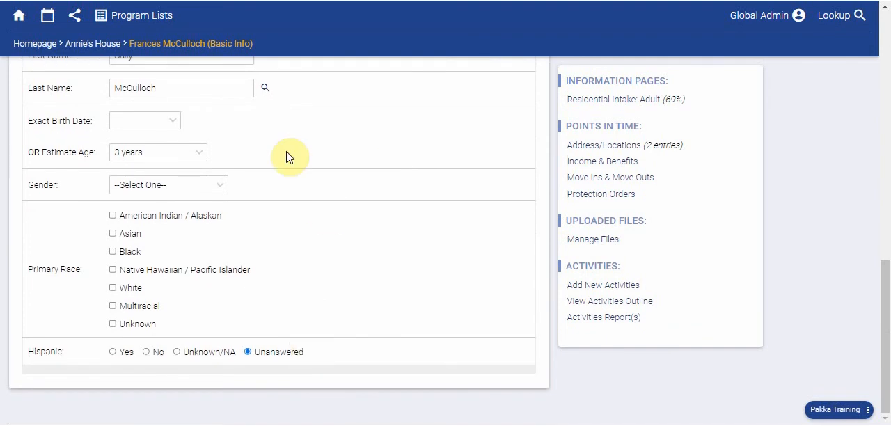
Set the parent's number of children to 2 Children and save the changes
scroll(185, 253, "up", 4)
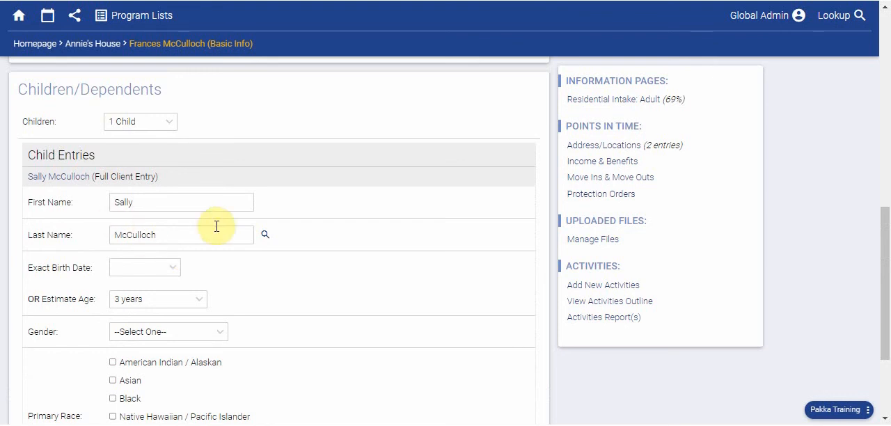
left_click(145, 122)
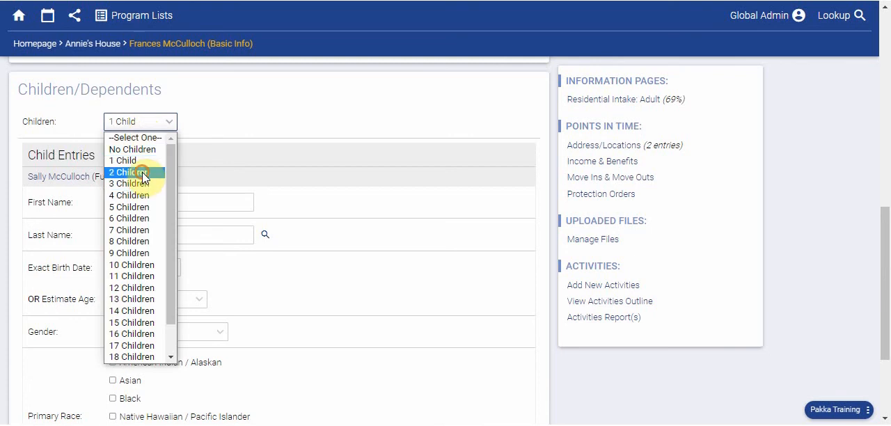
left_click(144, 173)
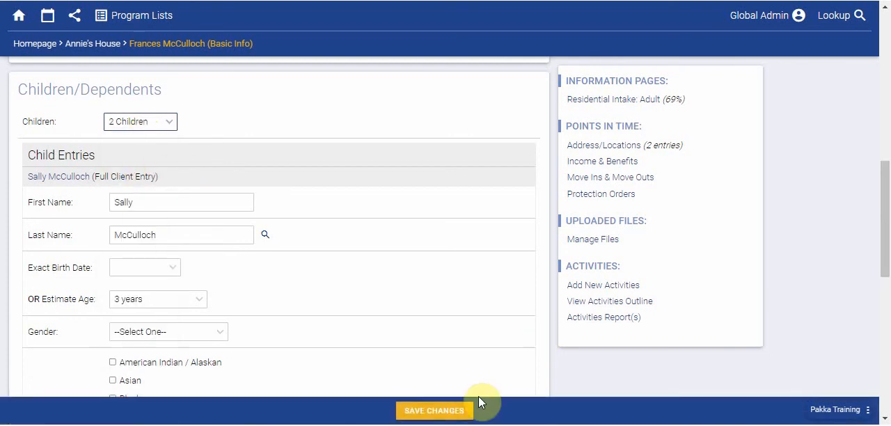
left_click(418, 412)
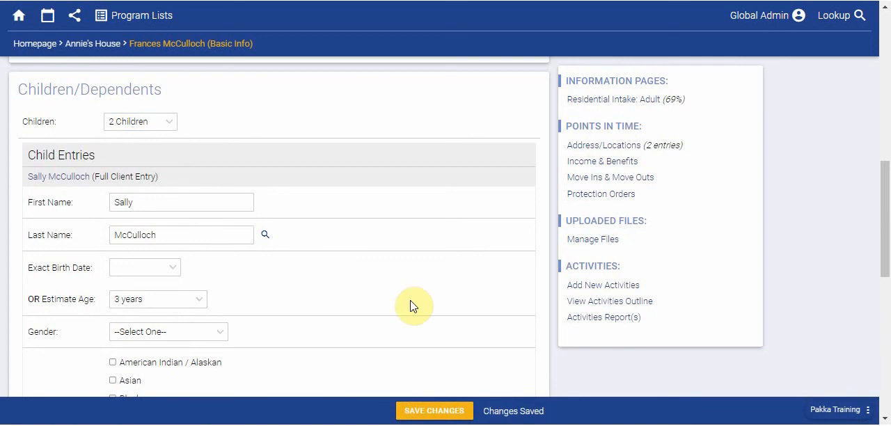
Attach the unlinked child as an existing child client in the parent's blank new child entry
scroll(412, 304, "down", 3)
scroll(412, 303, "down", 2)
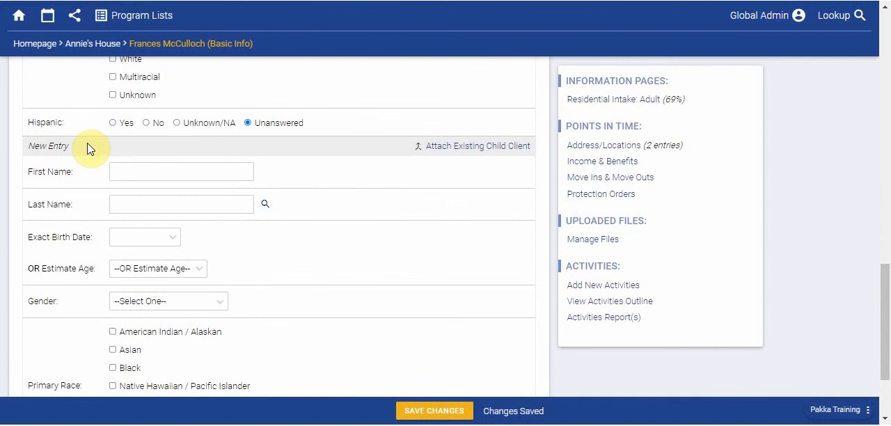
left_click(458, 155)
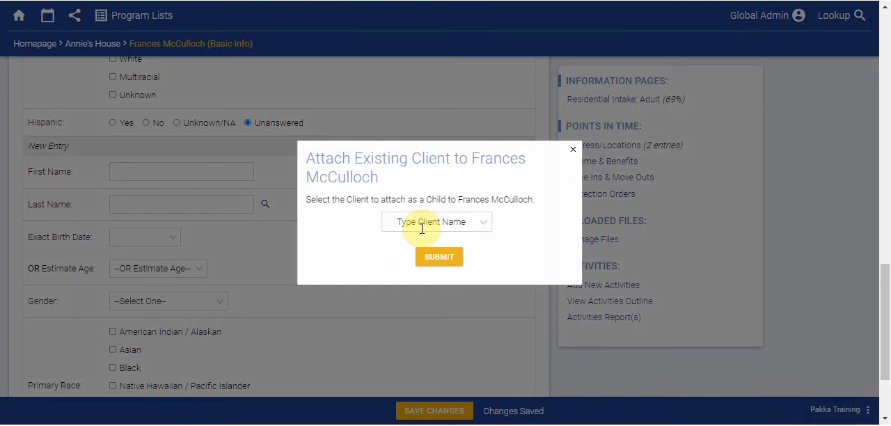
left_click(421, 229)
type("th")
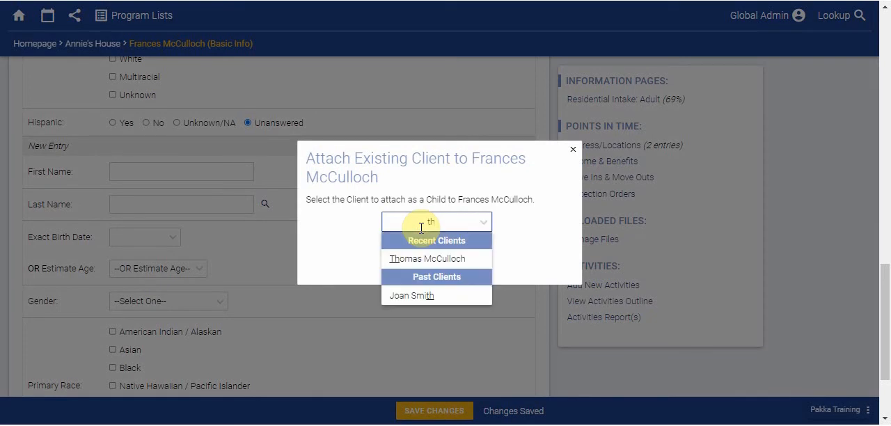
left_click(424, 259)
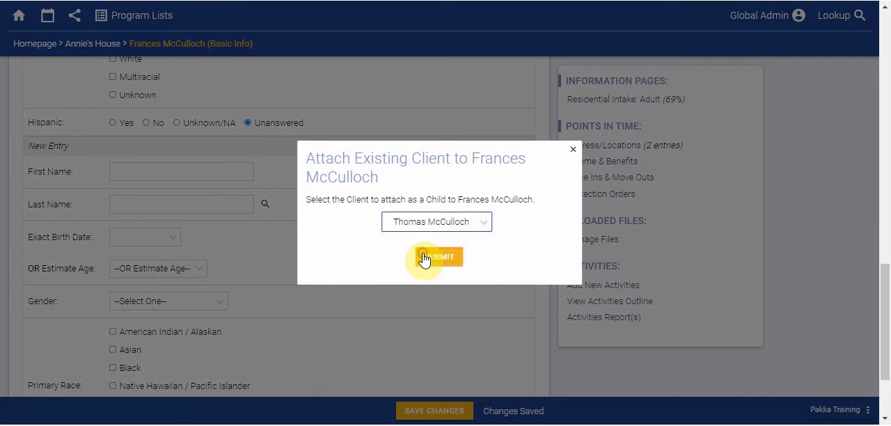
left_click(433, 259)
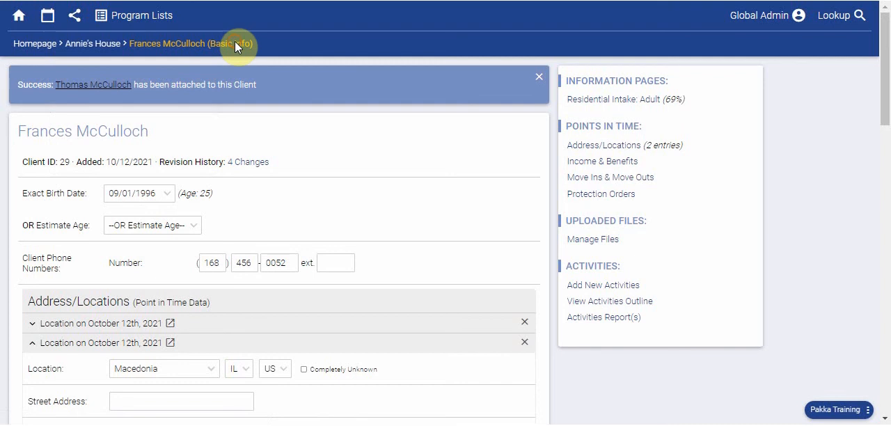
Check the parent's child entries and look up the reattached child's own client record
scroll(271, 132, "down", 5)
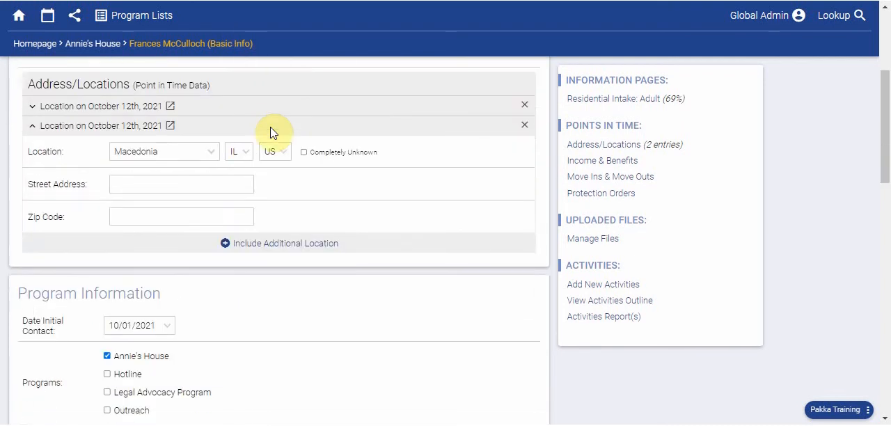
scroll(271, 132, "down", 3)
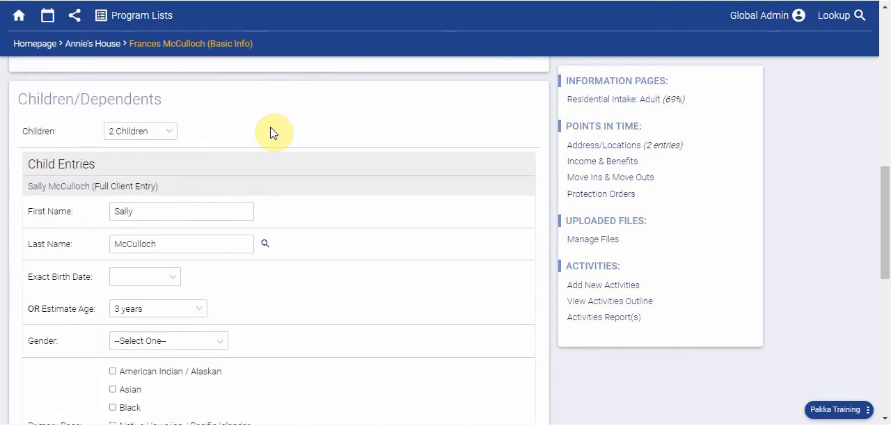
scroll(271, 132, "down", 6)
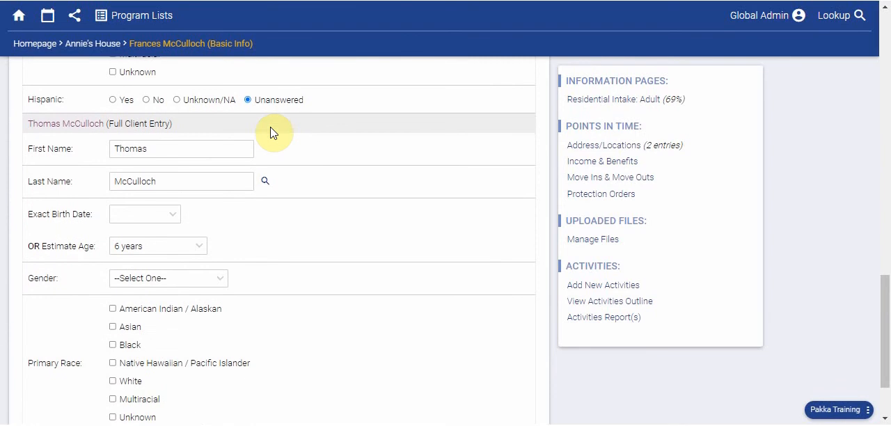
left_click(834, 15)
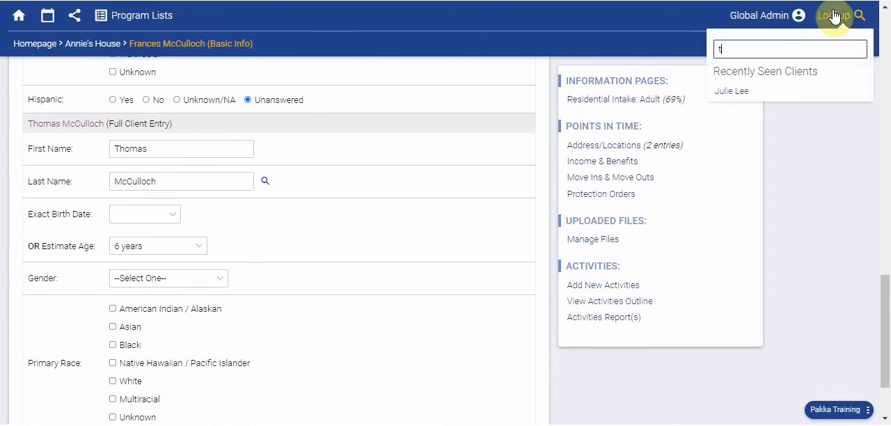
type("th")
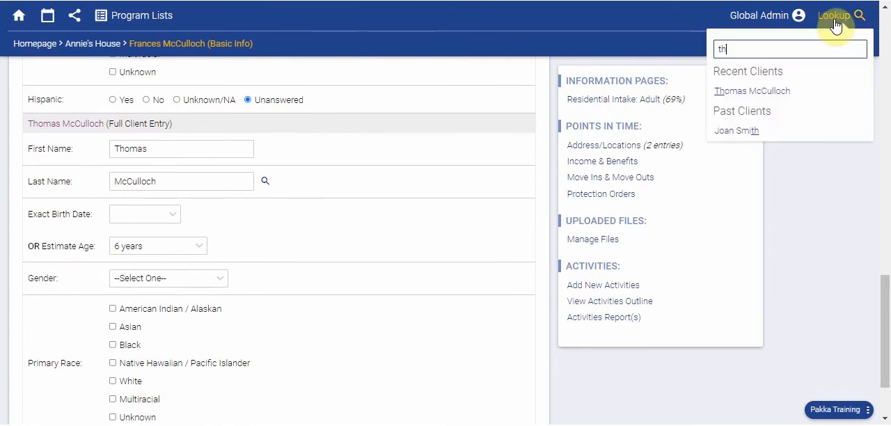
left_click(767, 94)
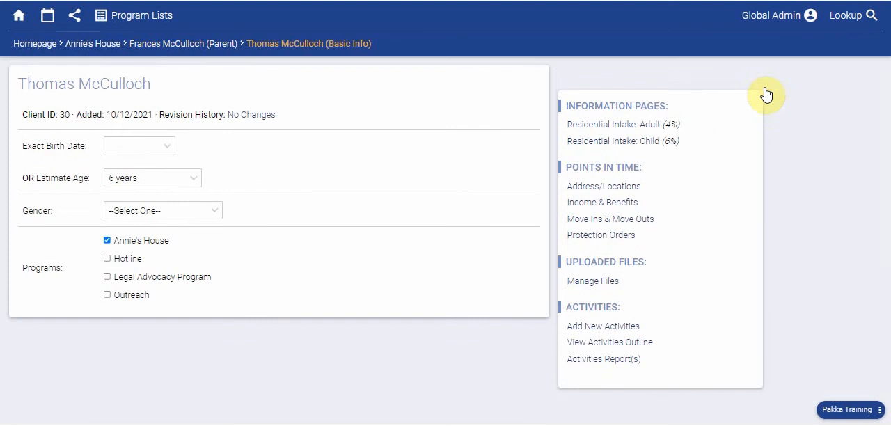